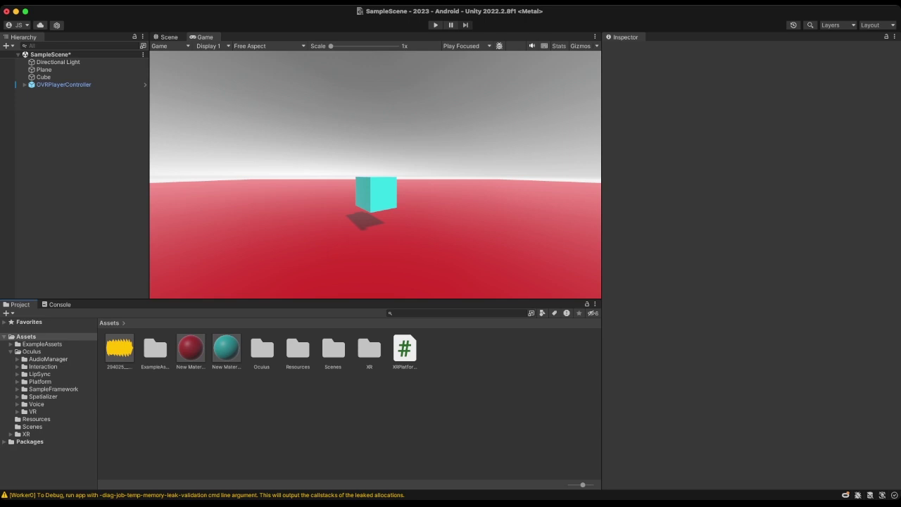
Inspect the import settings of the korg-mono-poly audio clip in the Assets folder
{"action": "key", "text": "super+1"}
{"action": "key", "text": "super+2"}
{"action": "left_click", "coordinate": [120, 350]}
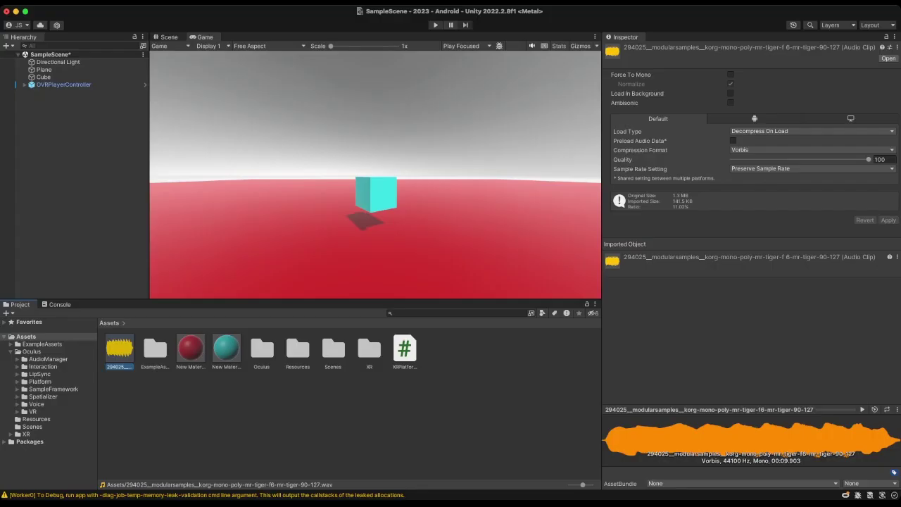
{"action": "left_click", "coordinate": [302, 422]}
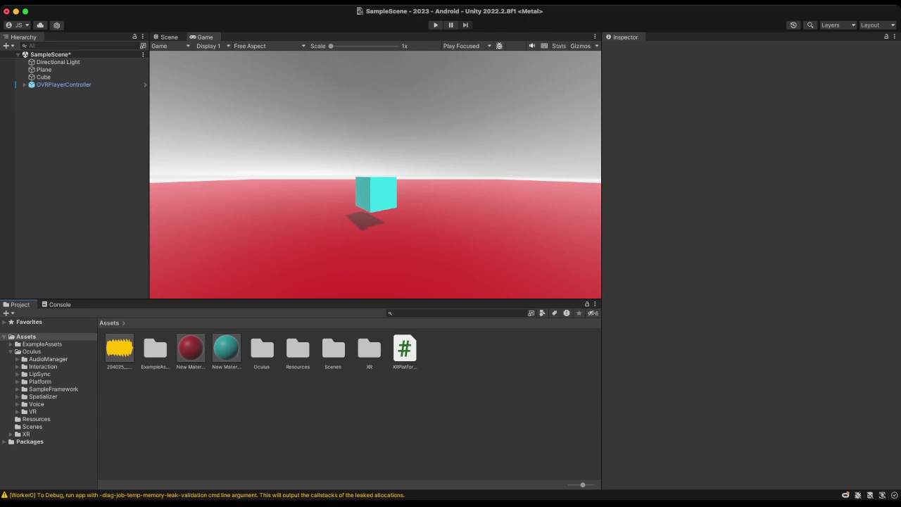
Add an Audio Source object to the scene and rename it "audio for Blue Cube"
{"action": "left_click", "coordinate": [54, 93]}
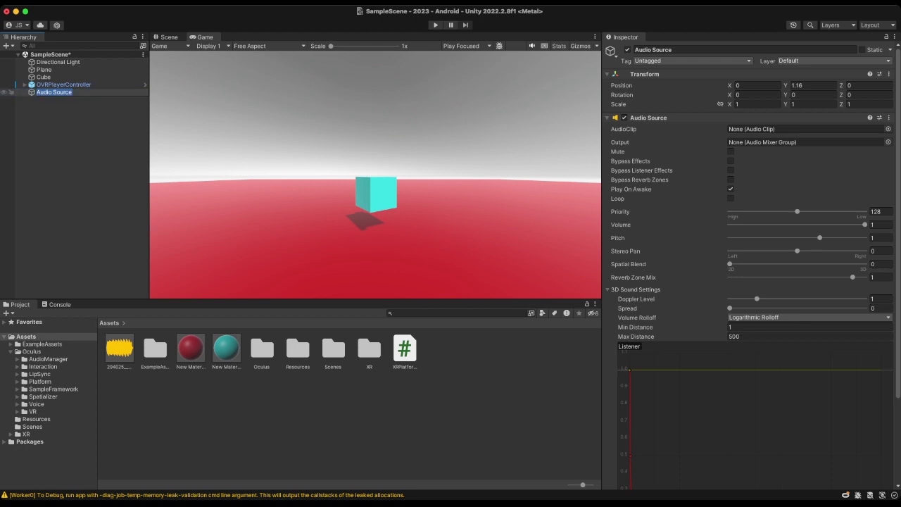
{"action": "left_click", "coordinate": [69, 142]}
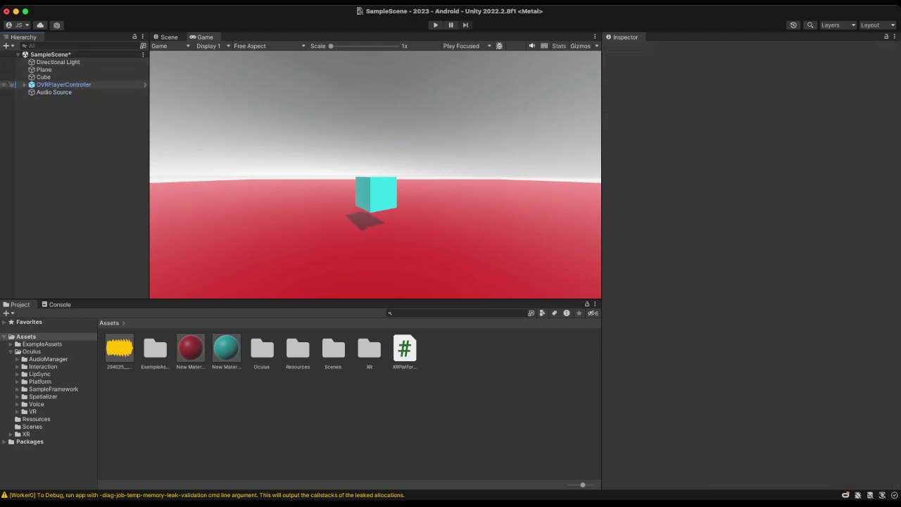
{"action": "left_click", "coordinate": [55, 92]}
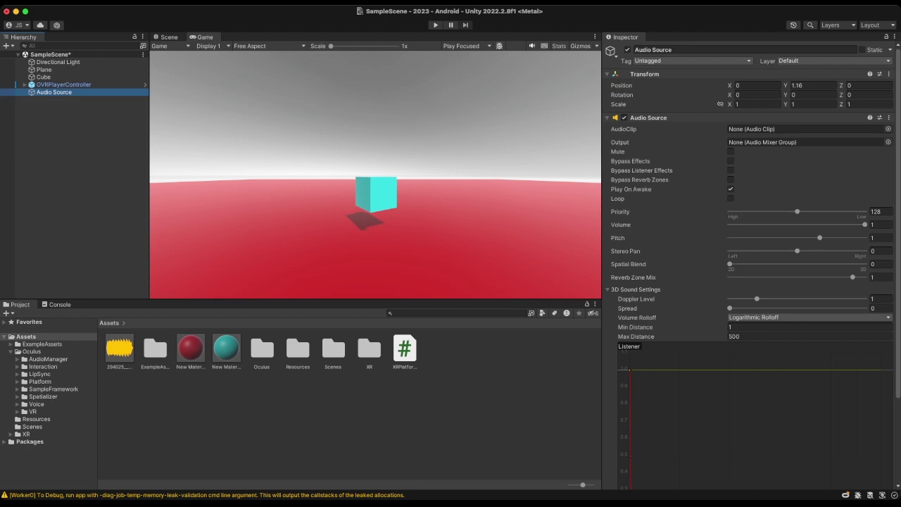
{"action": "key", "text": "Return"}
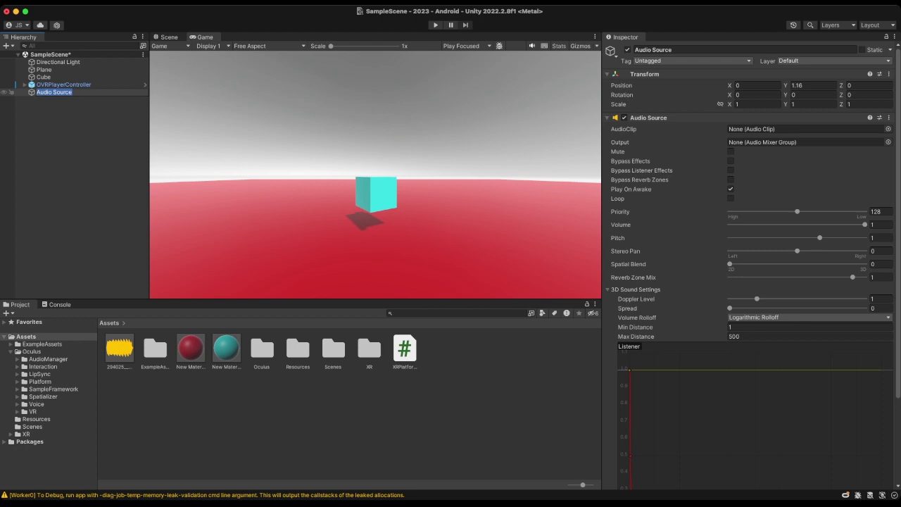
{"action": "type", "text": "audio for"}
{"action": "type", "text": " Cu"}
{"action": "key", "text": "BackSpace"}
{"action": "key", "text": "BackSpace"}
{"action": "type", "text": "Blue Cube"}
{"action": "key", "text": "Return"}
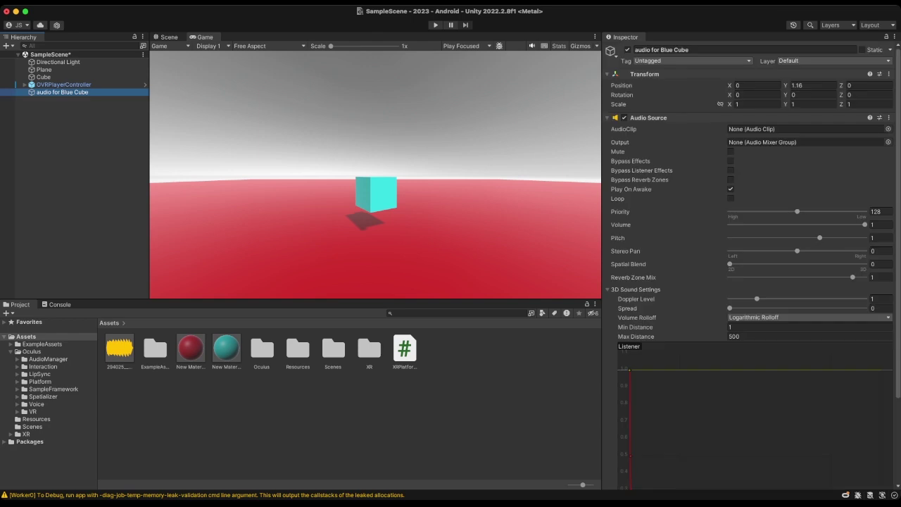
{"action": "left_click", "coordinate": [75, 155]}
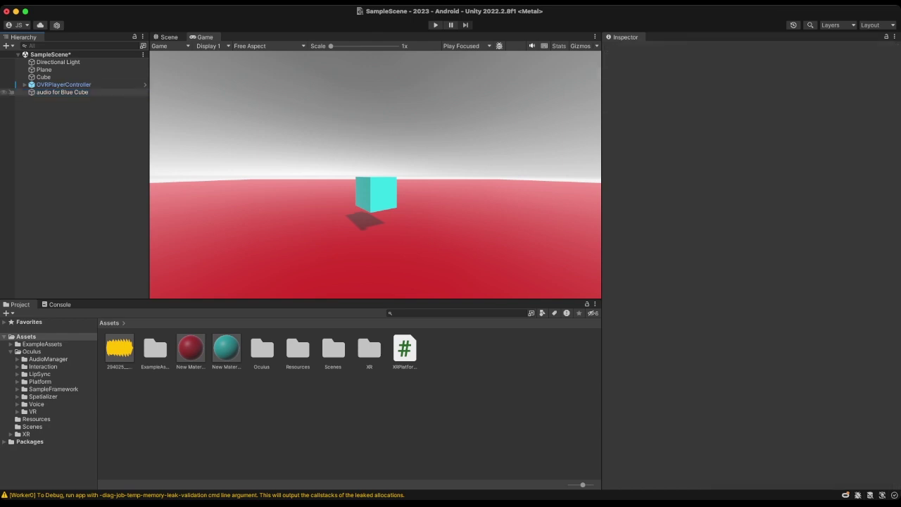
Examine the Audio Source component settings and 3D rolloff graph of the "audio for Blue Cube" object
{"action": "left_click", "coordinate": [66, 92]}
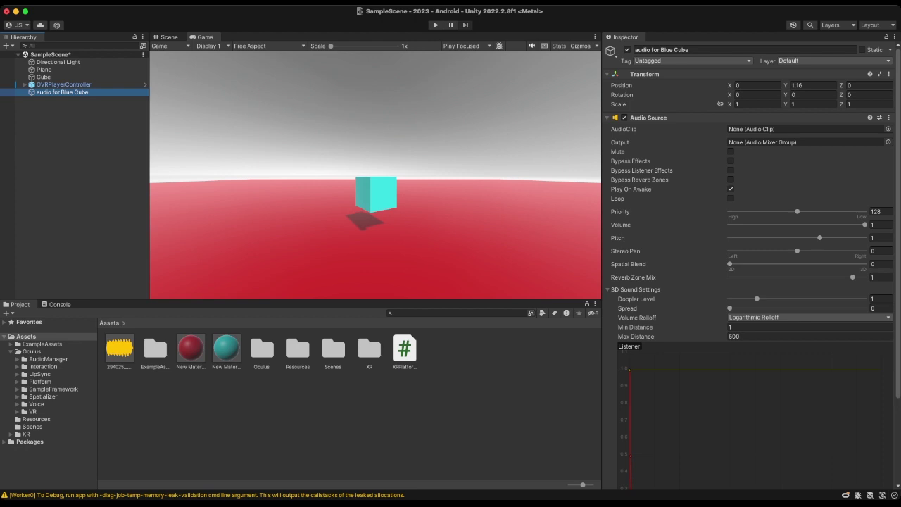
{"action": "key", "text": "Return"}
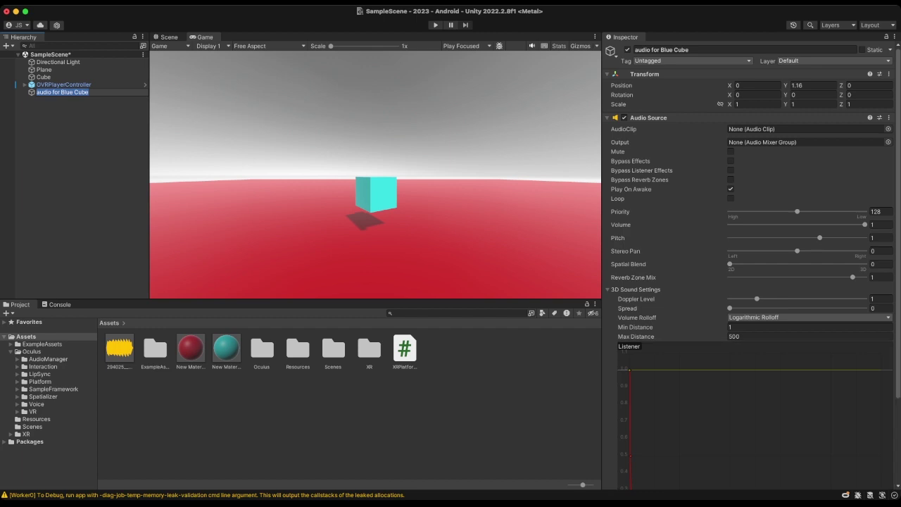
{"action": "scroll", "coordinate": [750, 282], "scroll_direction": "down", "scroll_amount": 5}
{"action": "scroll", "coordinate": [750, 282], "scroll_direction": "up", "scroll_amount": 5}
{"action": "left_click", "coordinate": [76, 141]}
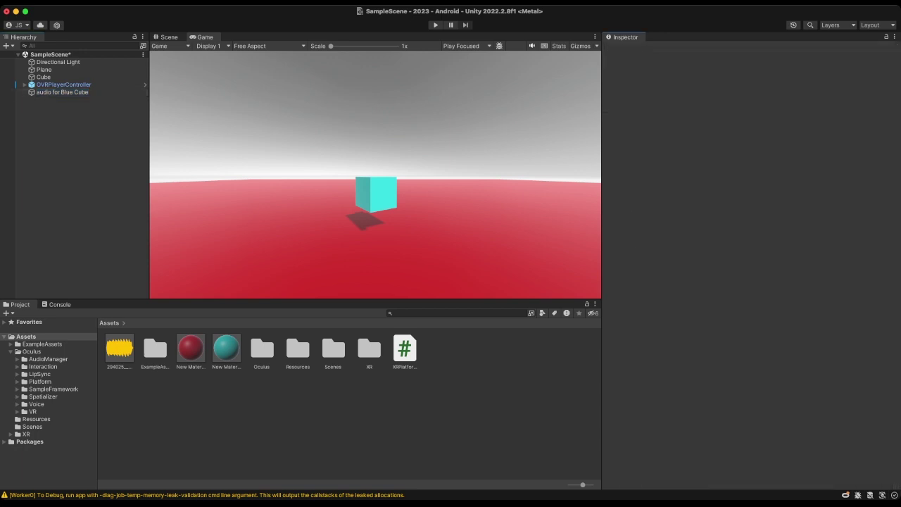
{"action": "left_click", "coordinate": [62, 92]}
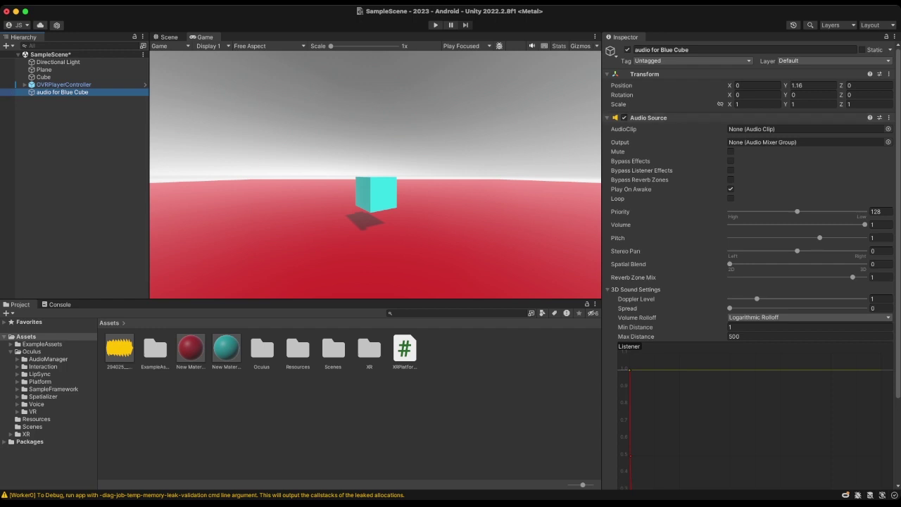
{"action": "scroll", "coordinate": [750, 260], "scroll_direction": "down", "scroll_amount": 2}
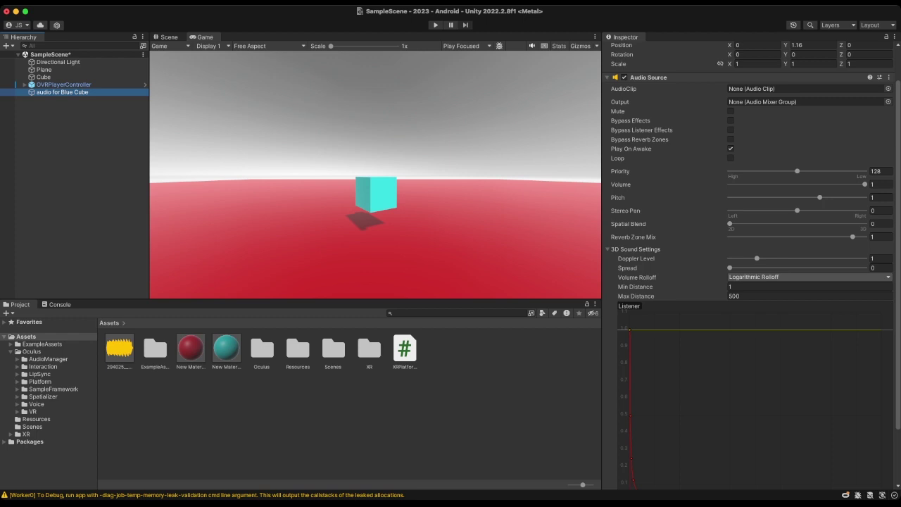
{"action": "scroll", "coordinate": [750, 261], "scroll_direction": "down", "scroll_amount": 3}
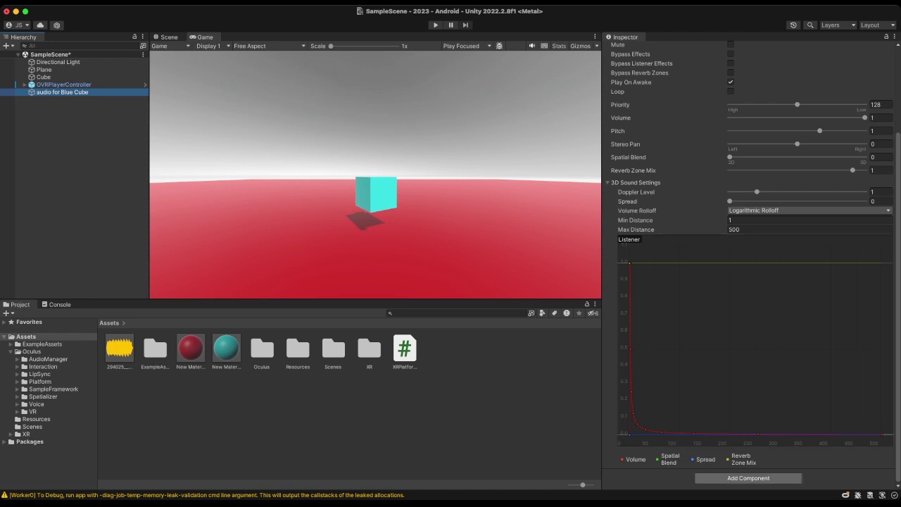
{"action": "scroll", "coordinate": [749, 282], "scroll_direction": "up", "scroll_amount": 5}
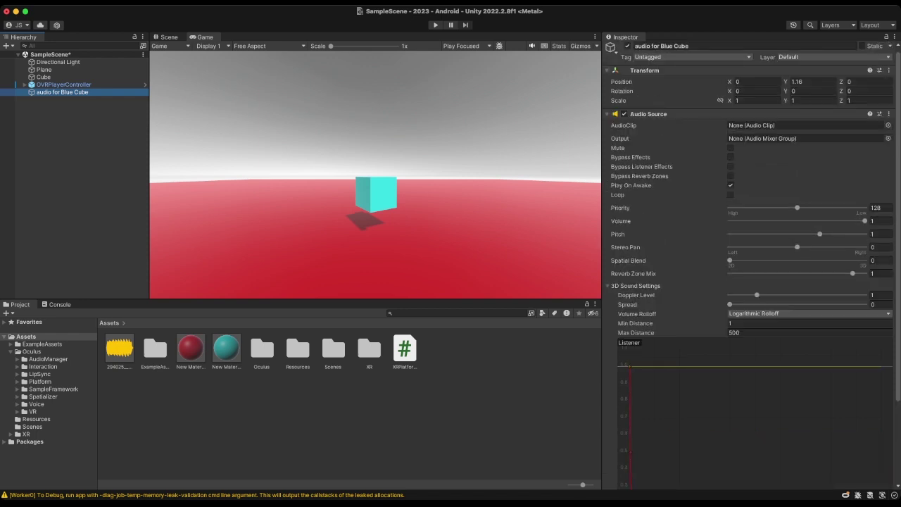
Assign the korg-mono-poly audio clip to the "audio for Blue Cube" source and enable looping
{"action": "left_click_drag", "start_coordinate": [119, 349], "coordinate": [774, 125]}
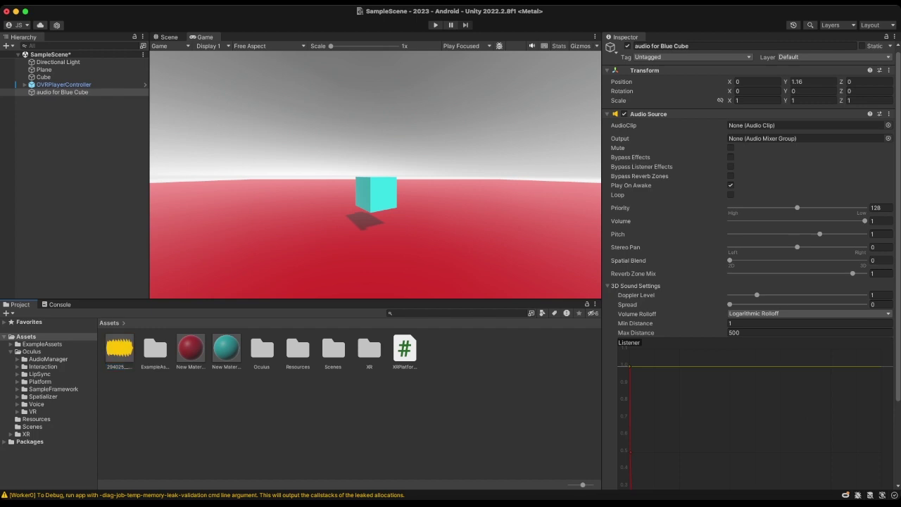
{"action": "left_click_drag", "start_coordinate": [120, 349], "coordinate": [775, 125]}
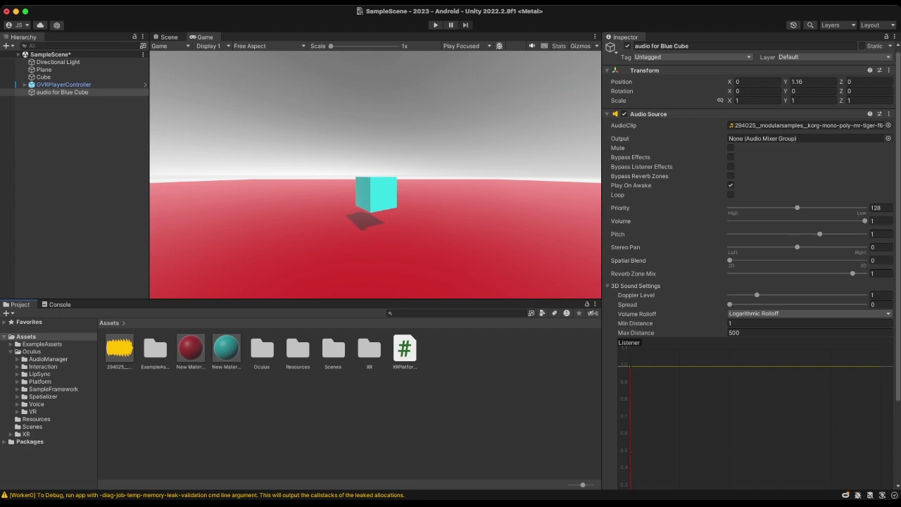
{"action": "left_click", "coordinate": [731, 195]}
Set the audio source's Reverb Zone Mix to 1 and its Spatial Blend to 1 for fully 3D sound
{"action": "left_click_drag", "start_coordinate": [852, 273], "coordinate": [845, 273]}
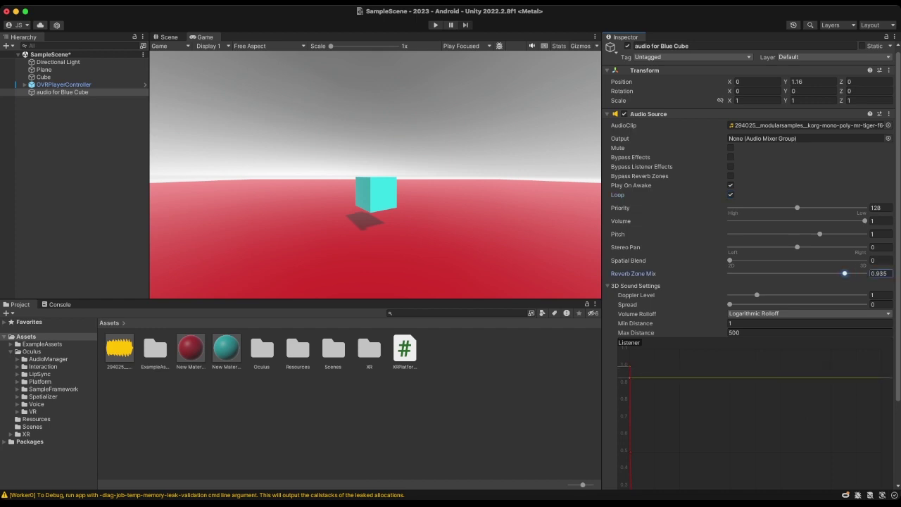
{"action": "left_click_drag", "start_coordinate": [845, 273], "coordinate": [853, 273]}
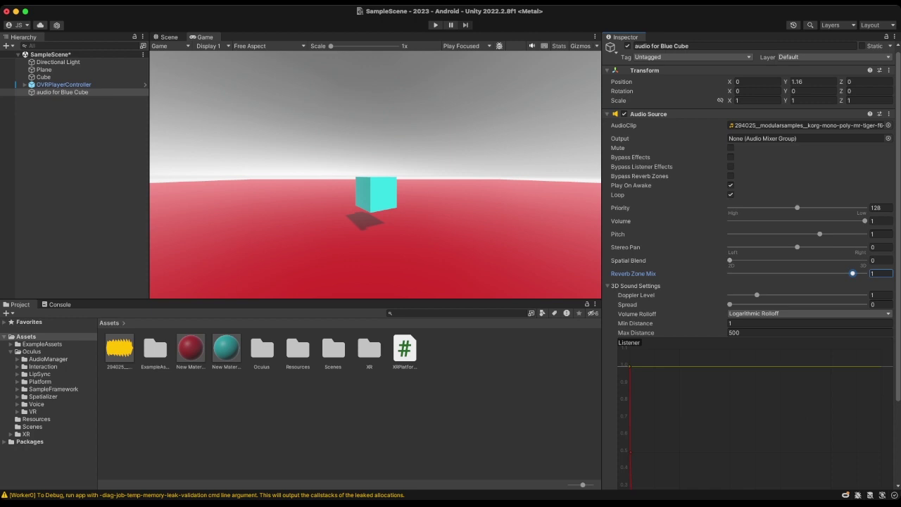
{"action": "left_click_drag", "start_coordinate": [730, 261], "coordinate": [845, 260]}
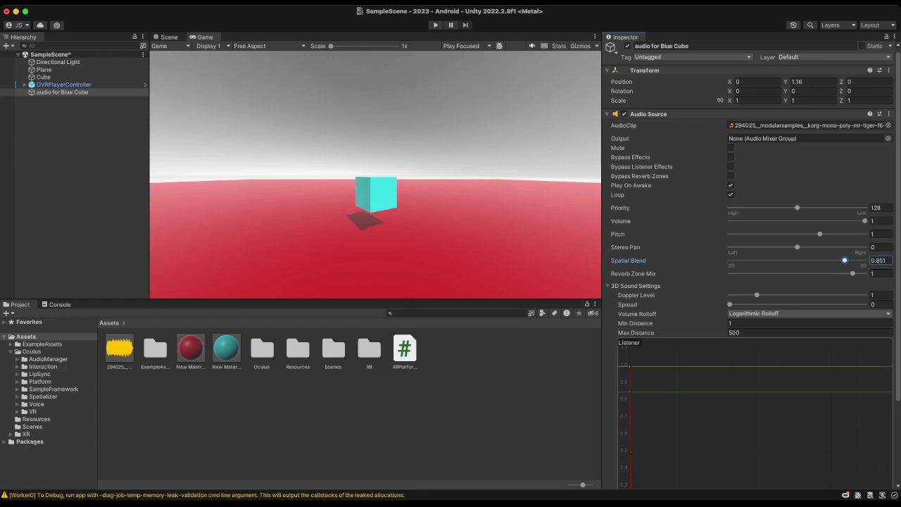
{"action": "left_click_drag", "start_coordinate": [845, 260], "coordinate": [866, 261]}
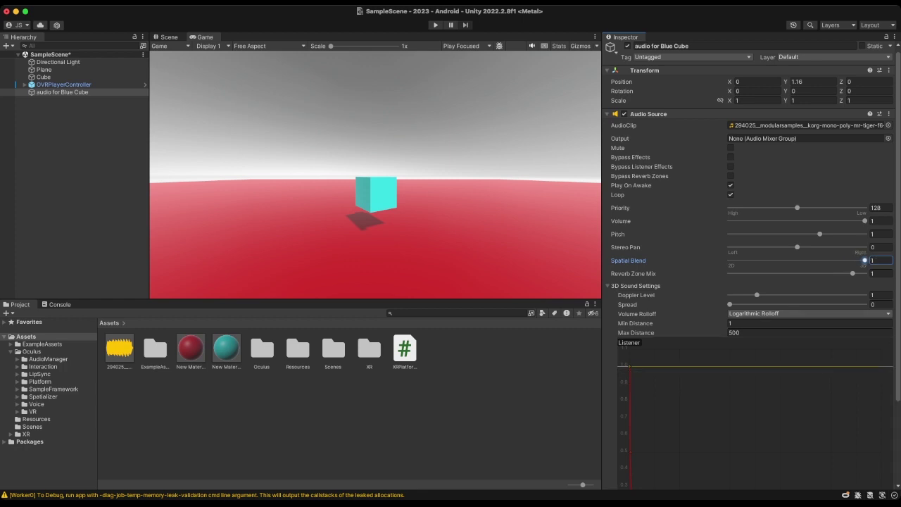
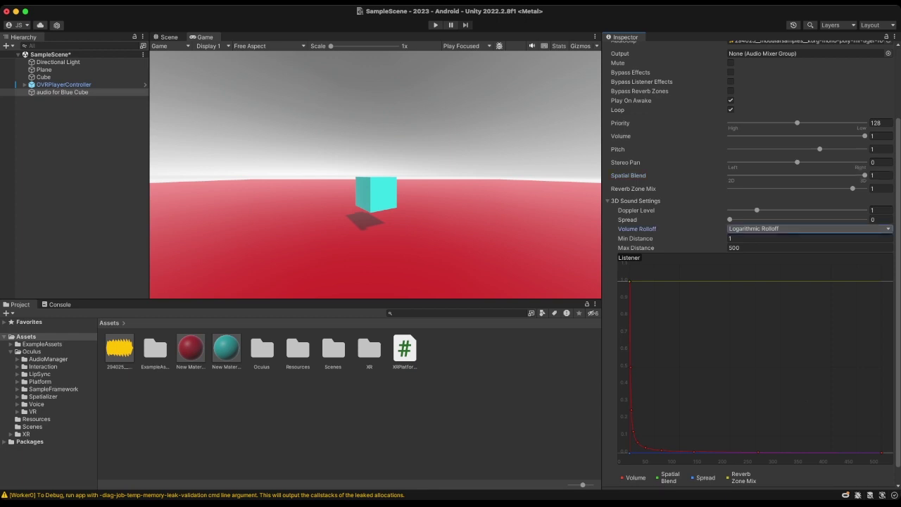
Set the audio source's Max Distance to 30 in the 3D Sound Settings
{"action": "left_click_drag", "start_coordinate": [637, 248], "coordinate": [626, 248]}
{"action": "left_click", "coordinate": [738, 248]}
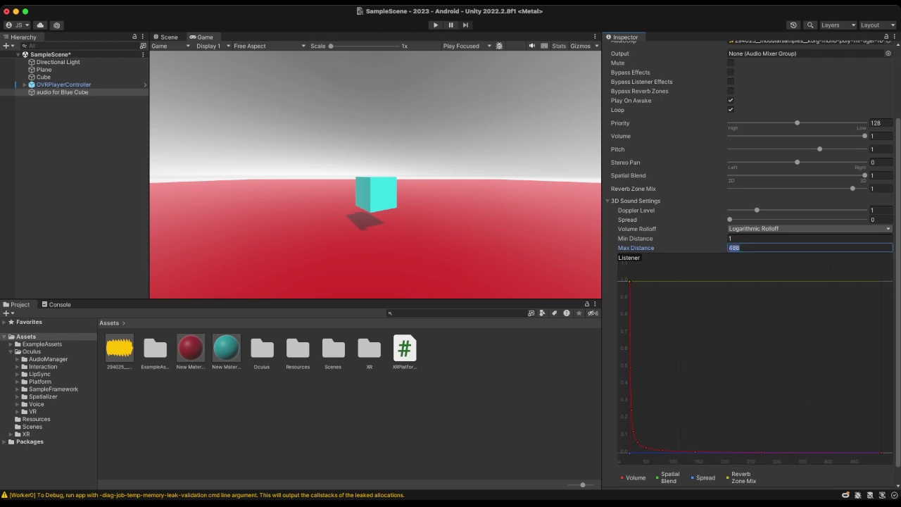
{"action": "type", "text": "1"}
{"action": "key", "text": "BackSpace"}
{"action": "type", "text": "30"}
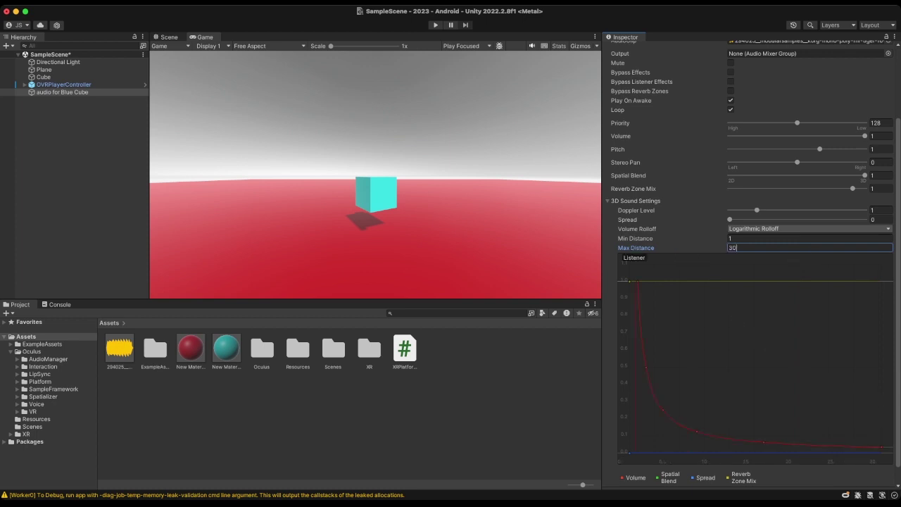
{"action": "left_click", "coordinate": [738, 238]}
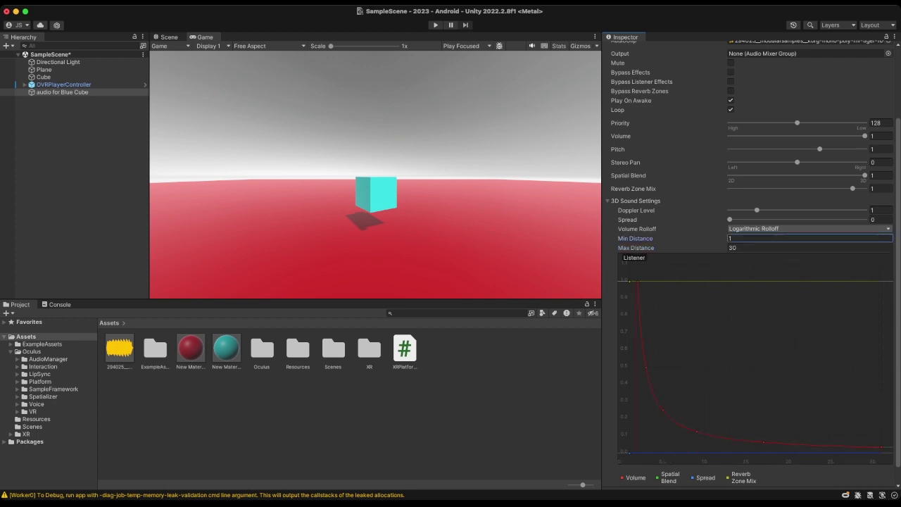
Switch to the Scene view and raise the audio source's Max Distance to about 65.8
{"action": "left_click", "coordinate": [169, 37]}
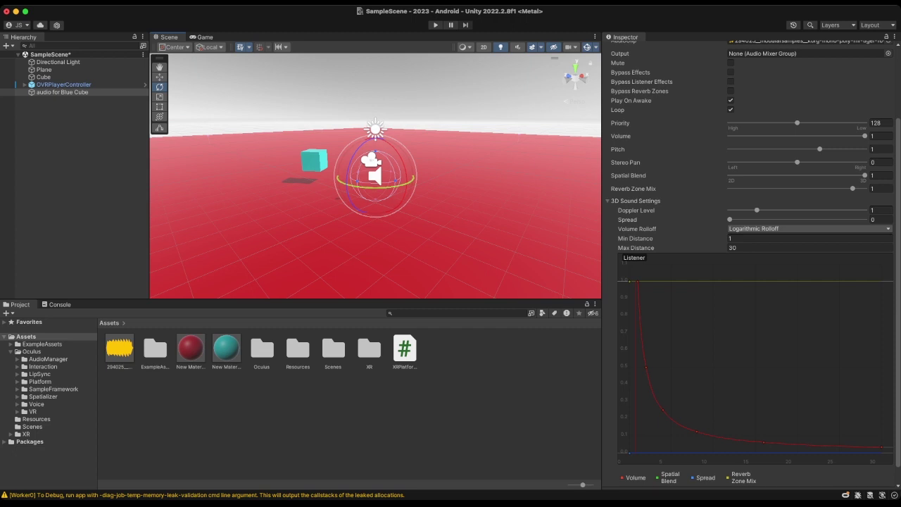
{"action": "scroll", "coordinate": [376, 176], "scroll_direction": "up", "scroll_amount": 5}
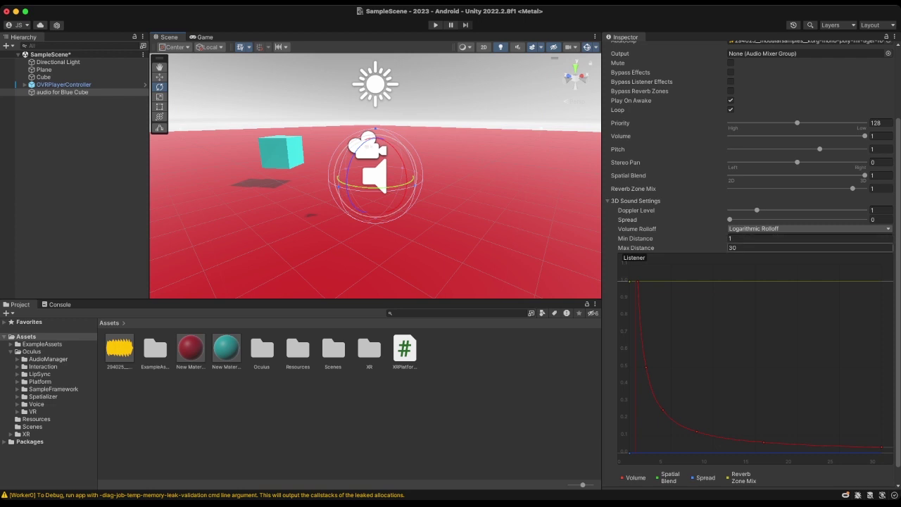
{"action": "left_click_drag", "start_coordinate": [637, 248], "coordinate": [753, 248]}
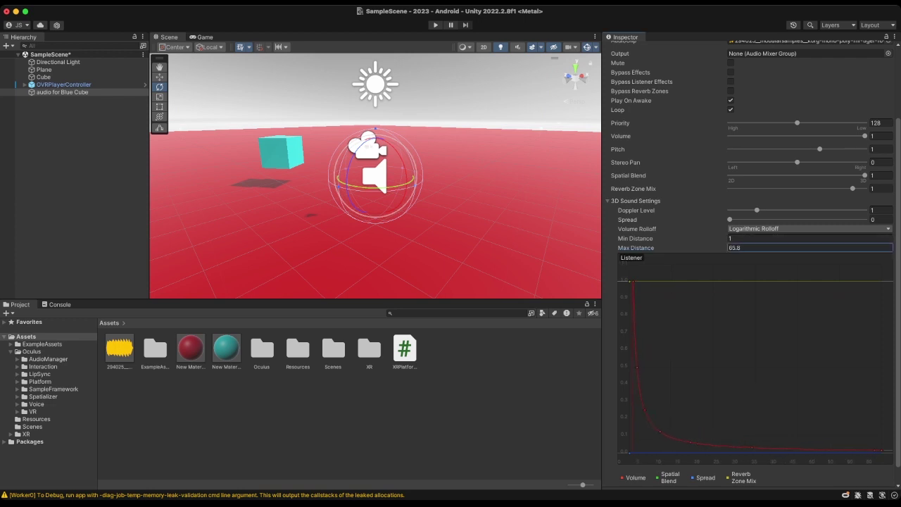
{"action": "left_click", "coordinate": [757, 210]}
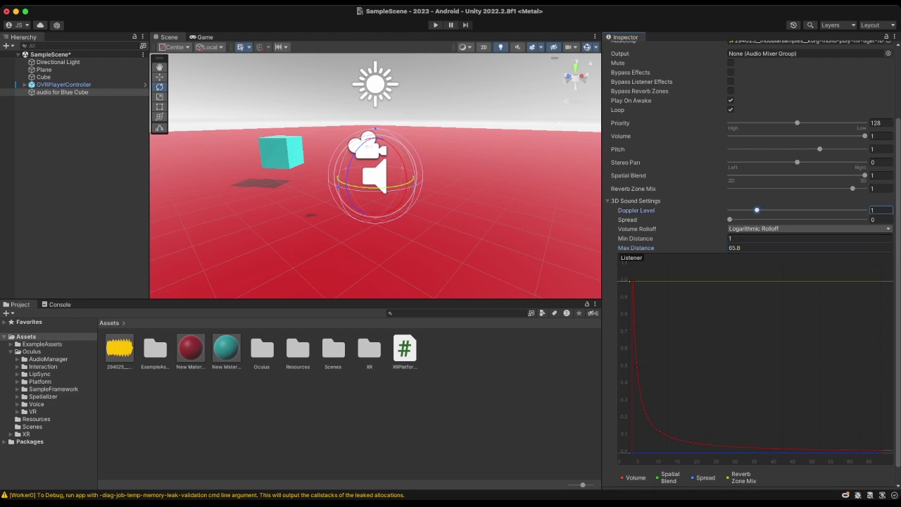
Reduce the audio source's Min Distance to about 0.15
{"action": "mouse_move", "coordinate": [636, 239]}
{"action": "left_mouse_down"}
{"action": "mouse_move", "coordinate": [626, 239]}
{"action": "mouse_move", "coordinate": [649, 239]}
{"action": "mouse_move", "coordinate": [628, 238]}
{"action": "left_mouse_up"}
{"action": "scroll", "coordinate": [376, 176], "scroll_direction": "up", "scroll_amount": 5}
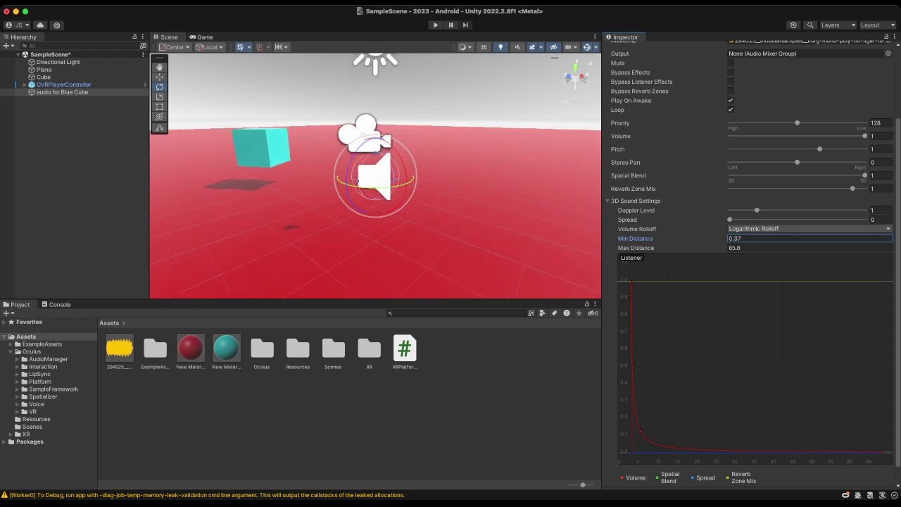
{"action": "scroll", "coordinate": [375, 176], "scroll_direction": "up", "scroll_amount": 2}
{"action": "left_click_drag", "start_coordinate": [625, 238], "coordinate": [623, 237]}
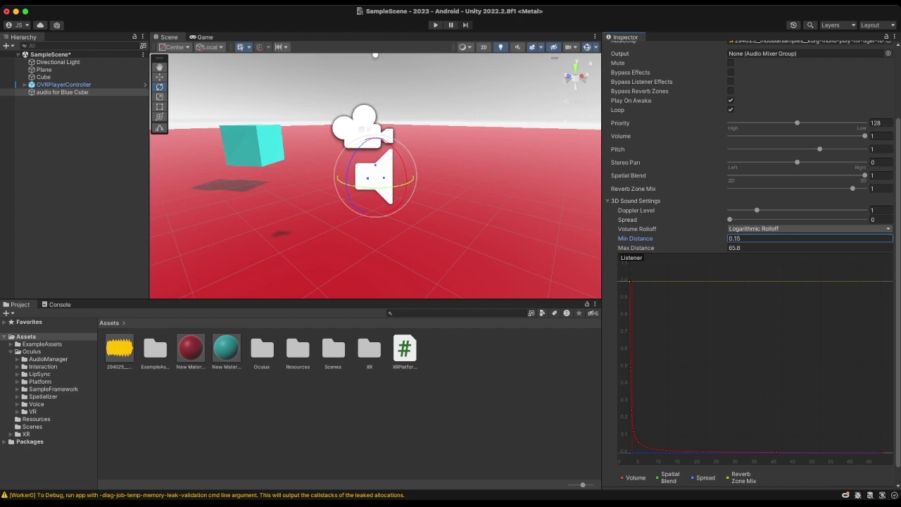
Activate the Move tool and increase the audio source's Max Distance to about 250.8
{"action": "left_click_drag", "start_coordinate": [632, 248], "coordinate": [638, 248]}
{"action": "key", "text": "w"}
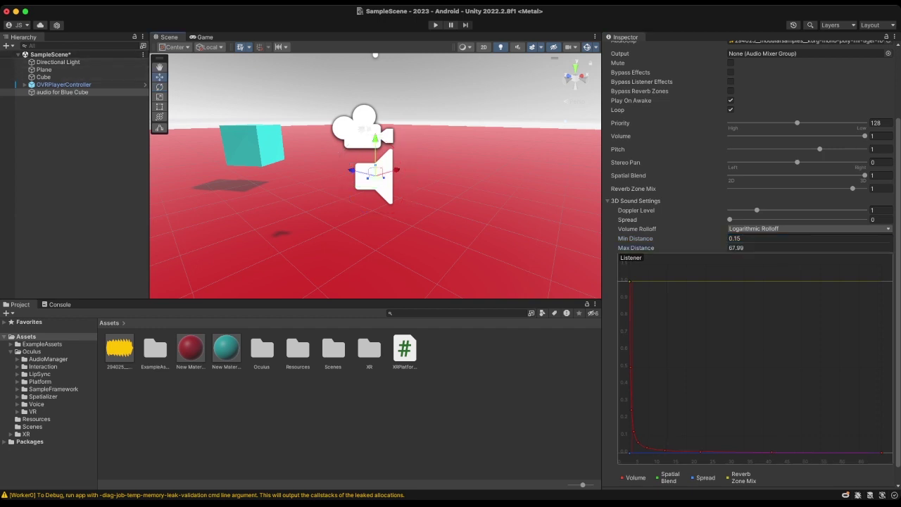
{"action": "left_click_drag", "start_coordinate": [634, 248], "coordinate": [873, 248]}
{"action": "left_click_drag", "start_coordinate": [669, 248], "coordinate": [684, 248]}
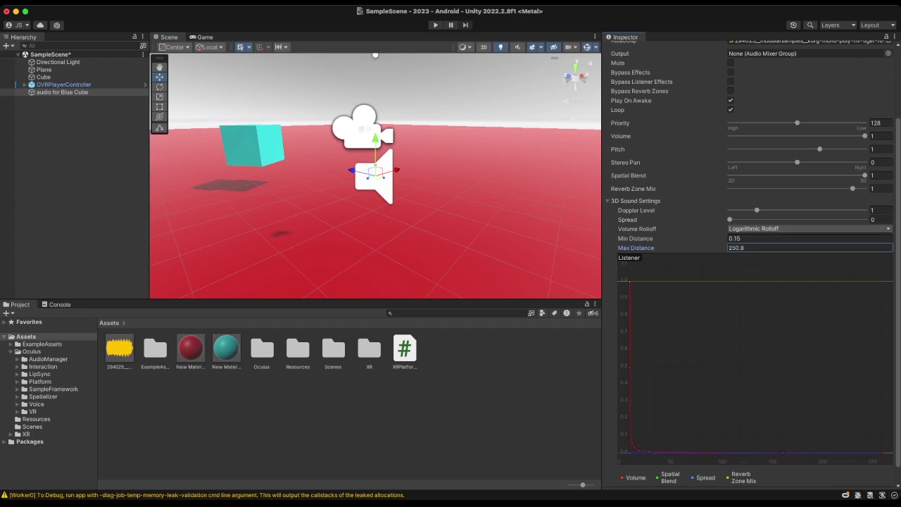
Shrink the audio source's Max Distance to about 0.9 and set its Min Distance to about 0.41
{"action": "left_click", "coordinate": [737, 248]}
{"action": "type", "text": "10"}
{"action": "left_click_drag", "start_coordinate": [636, 248], "coordinate": [578, 248]}
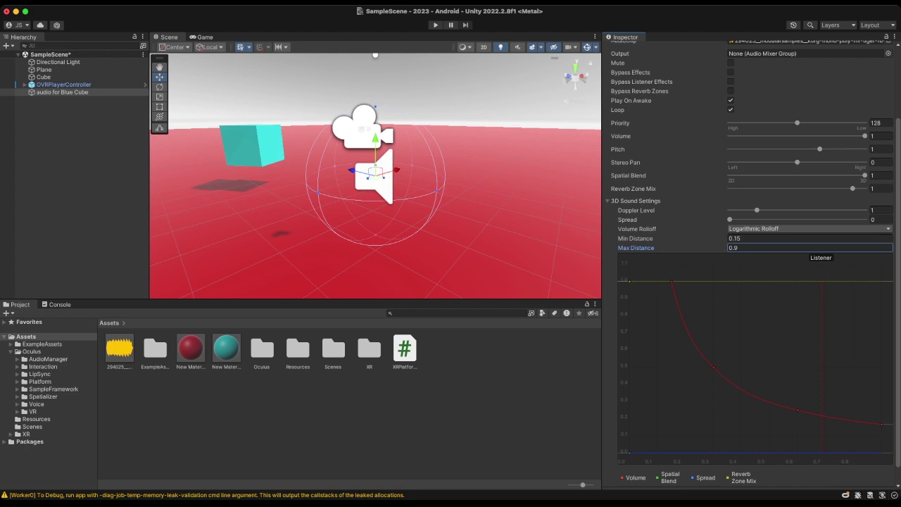
{"action": "left_click_drag", "start_coordinate": [637, 239], "coordinate": [644, 239]}
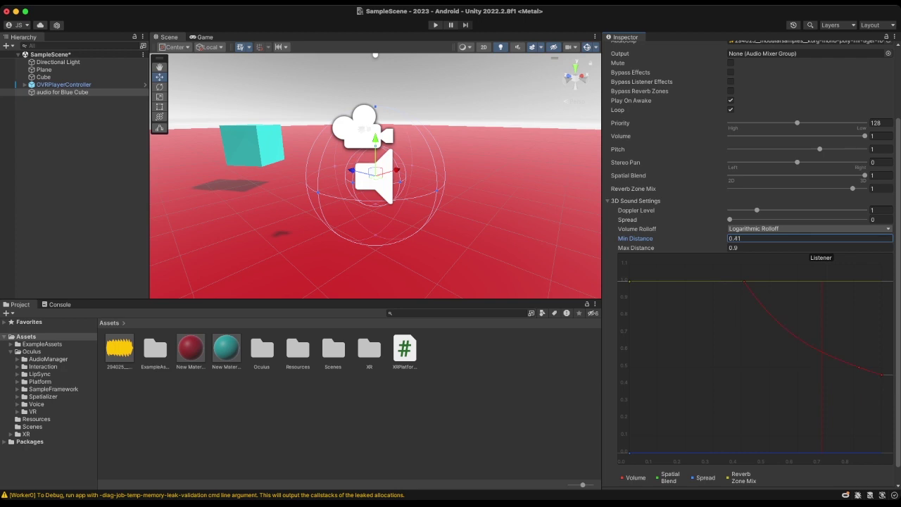
Raise the audio source's Max Distance to about 1.15 and move the audio for Blue Cube object along Z to 4.44, onto the cube
{"action": "left_click_drag", "start_coordinate": [437, 191], "coordinate": [461, 197]}
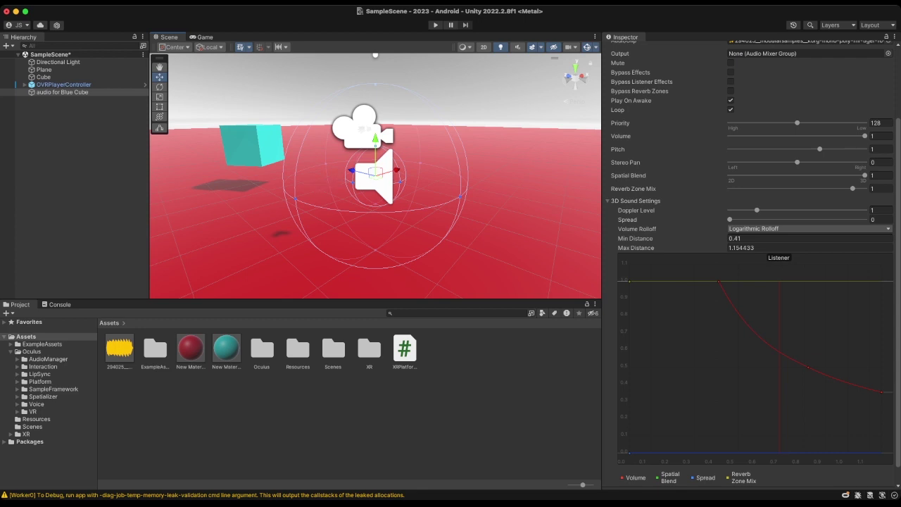
{"action": "left_click", "coordinate": [464, 92]}
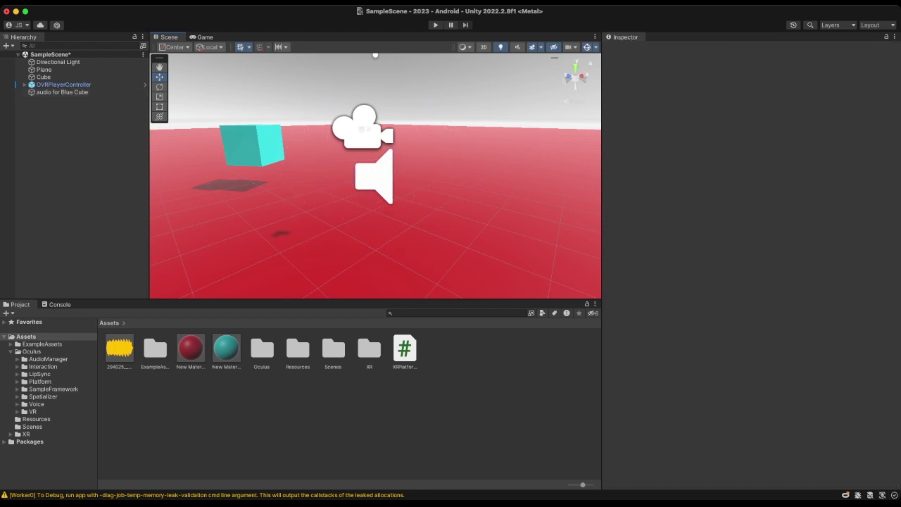
{"action": "left_click", "coordinate": [62, 93]}
{"action": "left_click_drag", "start_coordinate": [302, 183], "coordinate": [368, 189], "text": "alt"}
{"action": "scroll", "coordinate": [375, 176], "scroll_direction": "down", "scroll_amount": 2}
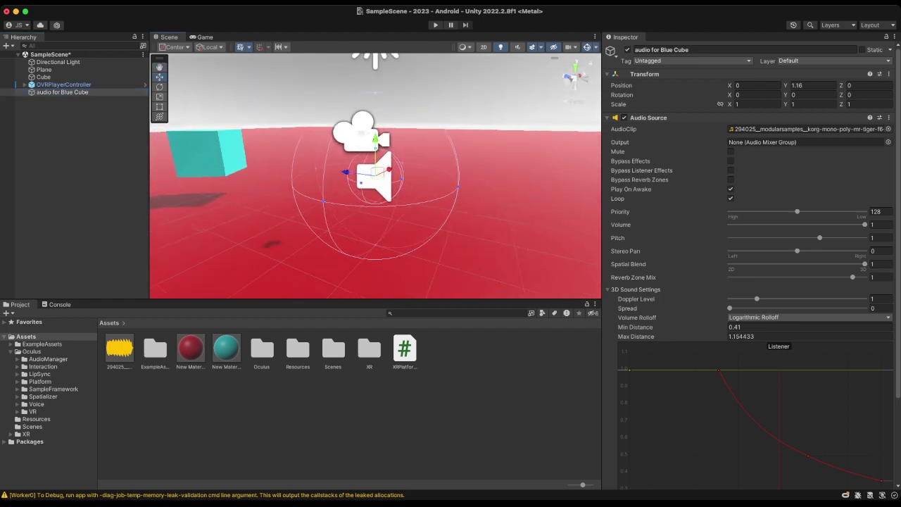
{"action": "scroll", "coordinate": [375, 176], "scroll_direction": "down", "scroll_amount": 3}
{"action": "left_click_drag", "start_coordinate": [345, 172], "coordinate": [204, 154]}
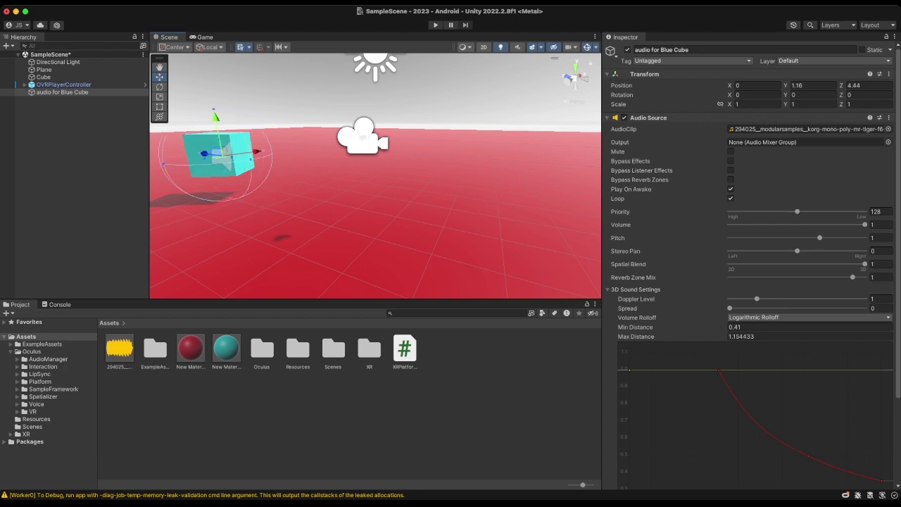
Examine the audio source's range sphere around the blue cube from a higher angle and up close
{"action": "left_click", "coordinate": [295, 92]}
{"action": "left_click_drag", "start_coordinate": [295, 91], "coordinate": [377, 147], "text": "alt"}
{"action": "left_click", "coordinate": [62, 92]}
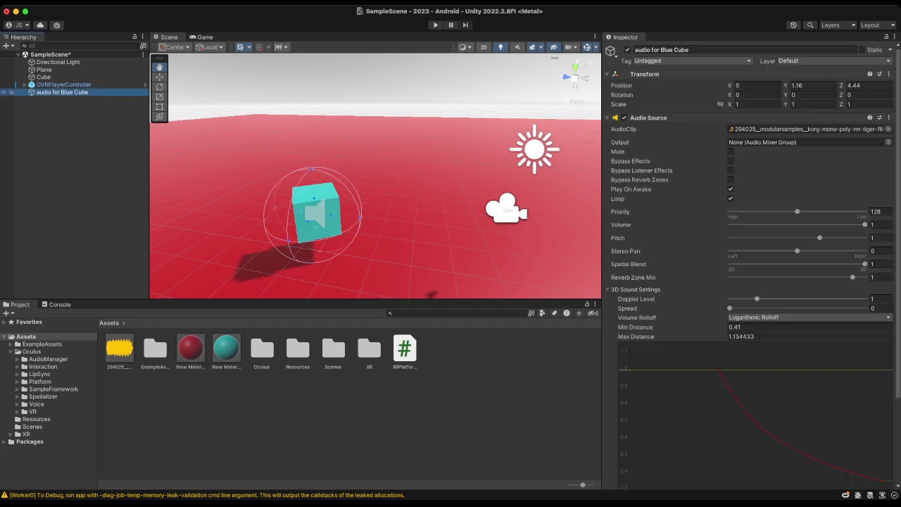
{"action": "scroll", "coordinate": [375, 176], "scroll_direction": "up", "scroll_amount": 1}
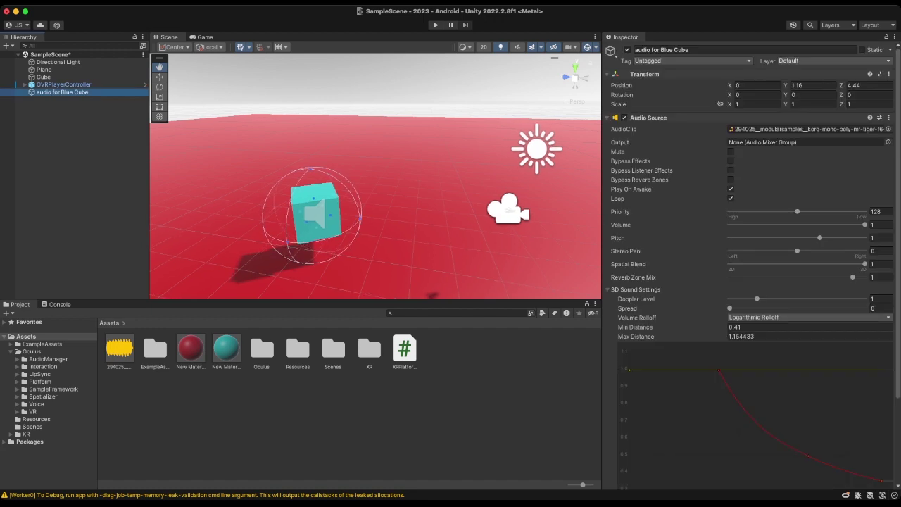
{"action": "scroll", "coordinate": [375, 176], "scroll_direction": "up", "scroll_amount": 3}
{"action": "left_click_drag", "start_coordinate": [376, 176], "coordinate": [411, 150]}
{"action": "scroll", "coordinate": [400, 158], "scroll_direction": "up", "scroll_amount": 4}
{"action": "scroll", "coordinate": [375, 176], "scroll_direction": "up", "scroll_amount": 1}
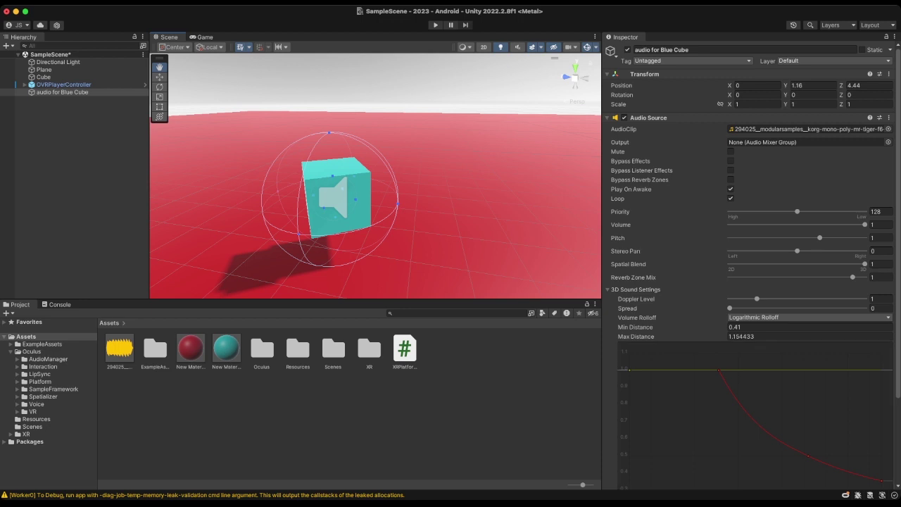
Activate the Rotate tool and enlarge the audio source's outer range sphere to a Max Distance of about 1.83
{"action": "key", "text": "e"}
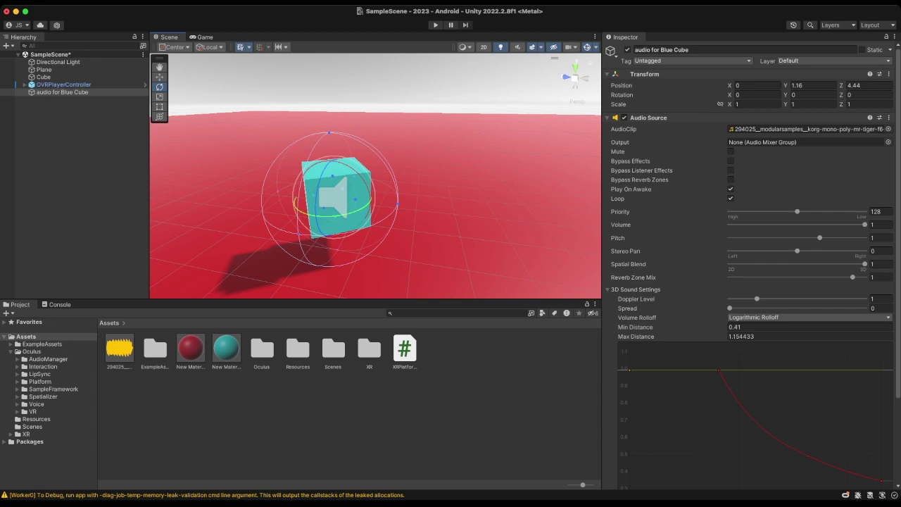
{"action": "left_click_drag", "start_coordinate": [398, 204], "coordinate": [442, 141]}
{"action": "scroll", "coordinate": [425, 152], "scroll_direction": "down", "scroll_amount": 3}
{"action": "left_click_drag", "start_coordinate": [321, 178], "coordinate": [310, 177], "text": "alt"}
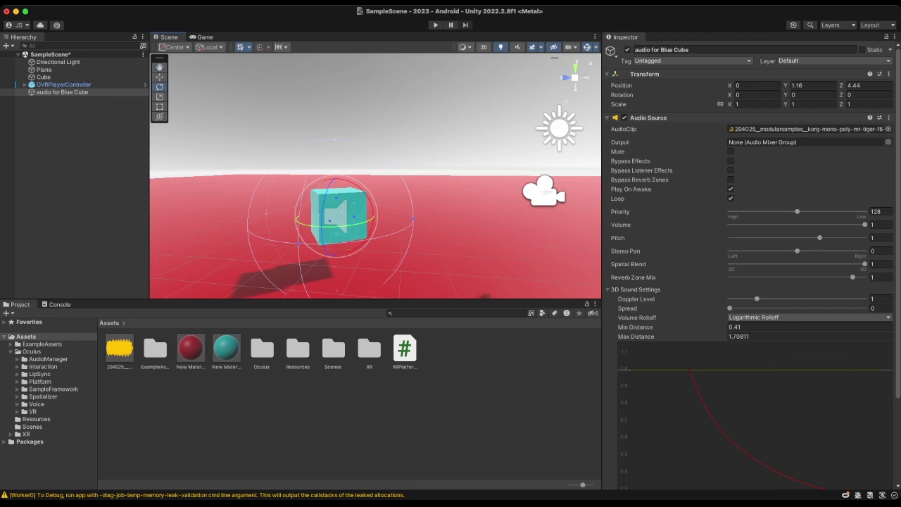
{"action": "scroll", "coordinate": [375, 176], "scroll_direction": "down", "scroll_amount": 2}
{"action": "left_click_drag", "start_coordinate": [375, 176], "coordinate": [423, 165], "text": "alt"}
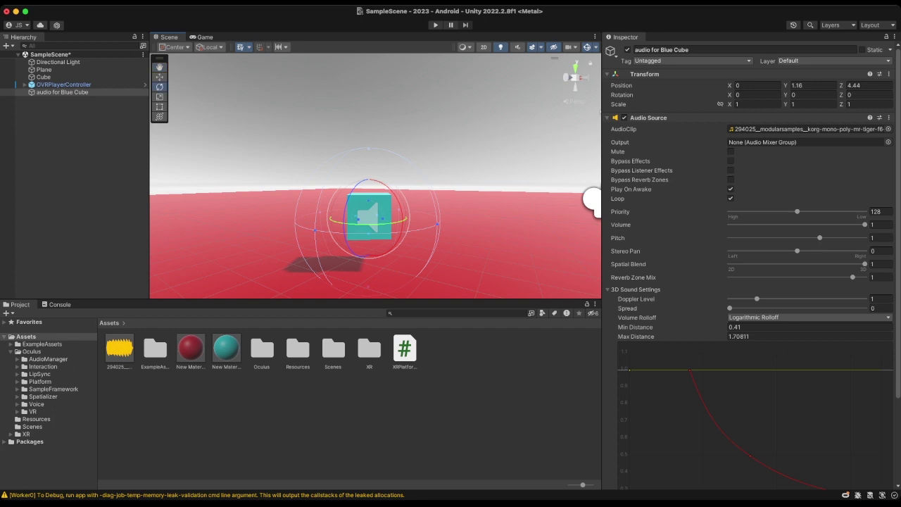
{"action": "left_click_drag", "start_coordinate": [437, 224], "coordinate": [390, 231]}
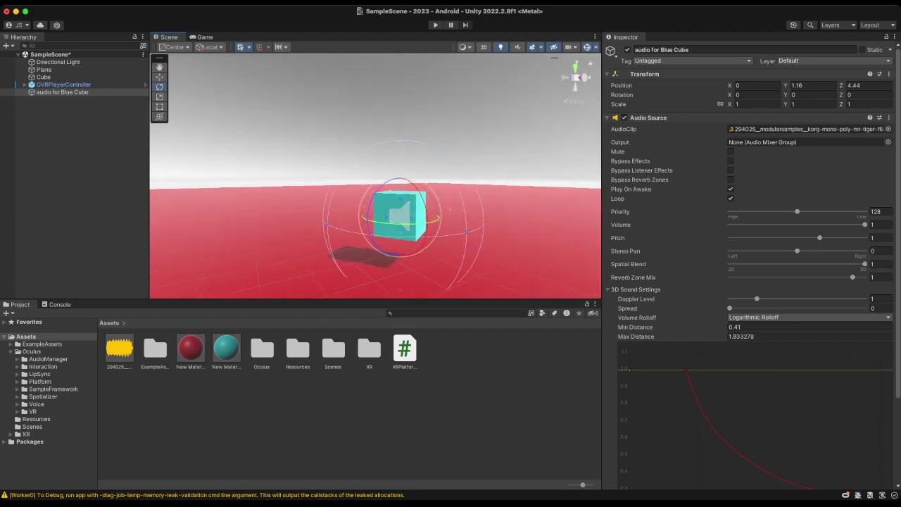
Reduce the audio source's Min Distance to 0.26 and keep the audio for Blue Cube object selected
{"action": "left_click", "coordinate": [636, 327]}
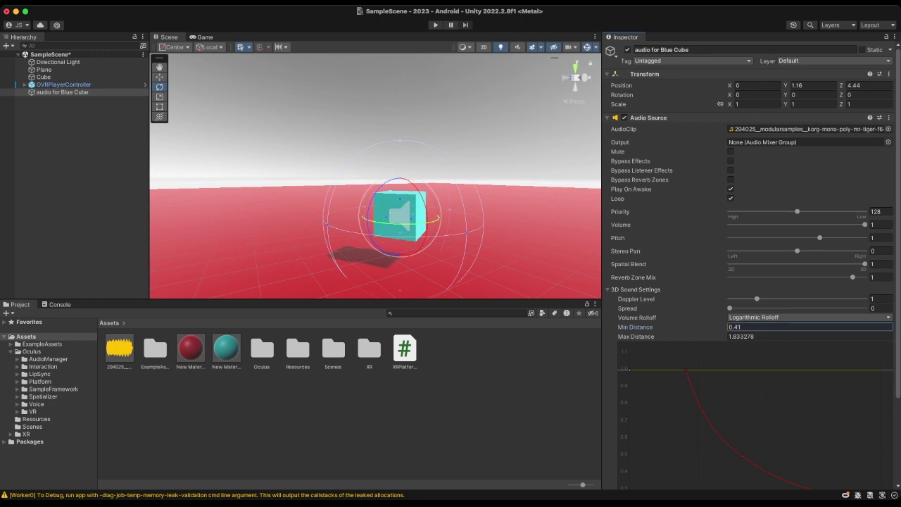
{"action": "left_click_drag", "start_coordinate": [636, 327], "coordinate": [632, 327]}
{"action": "left_click_drag", "start_coordinate": [373, 204], "coordinate": [409, 217], "text": "alt"}
{"action": "left_click", "coordinate": [416, 229]}
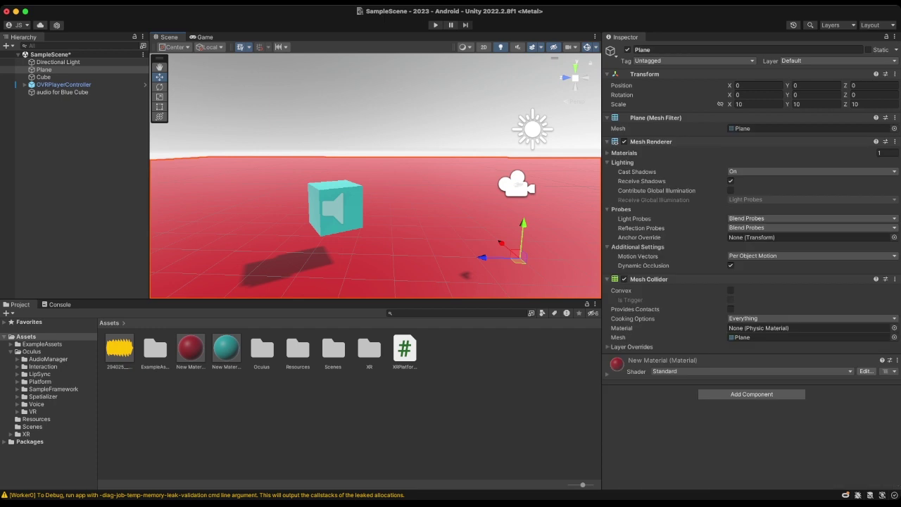
{"action": "left_click", "coordinate": [62, 92]}
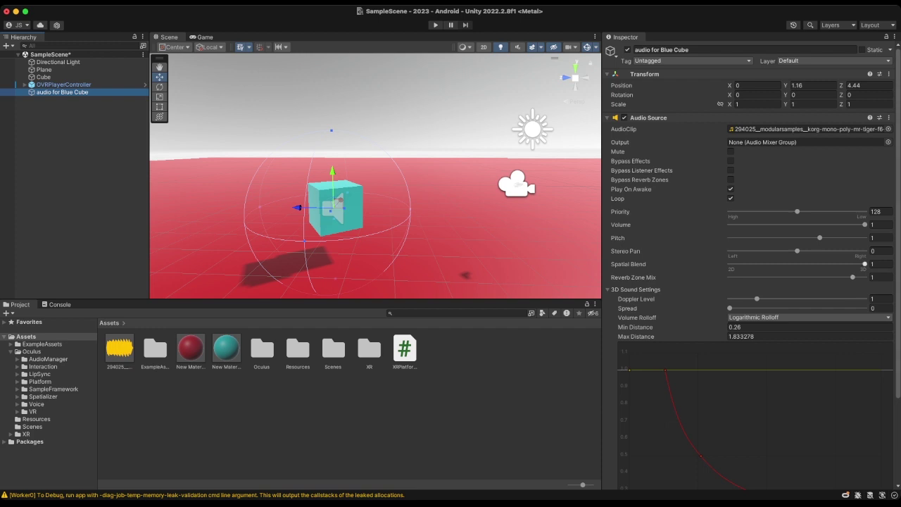
{"action": "scroll", "coordinate": [752, 259], "scroll_direction": "down", "scroll_amount": 1}
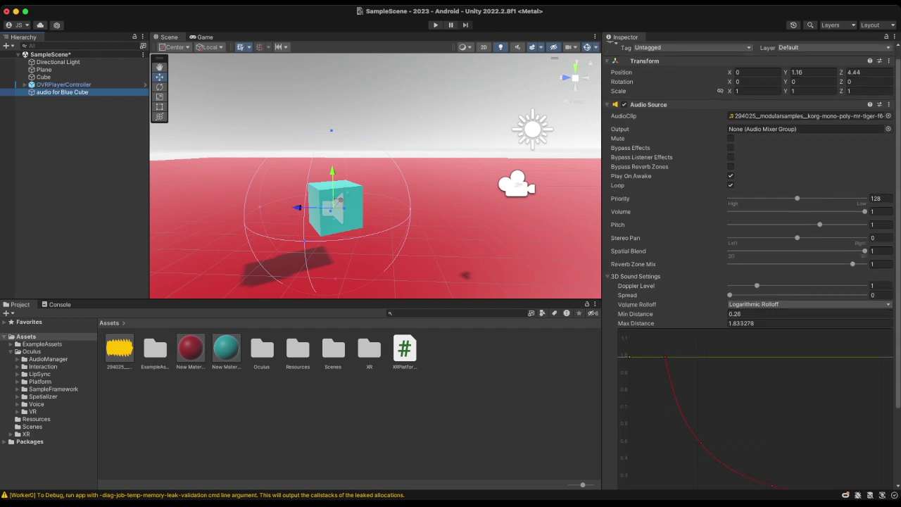
{"action": "scroll", "coordinate": [376, 176], "scroll_direction": "up", "scroll_amount": 1}
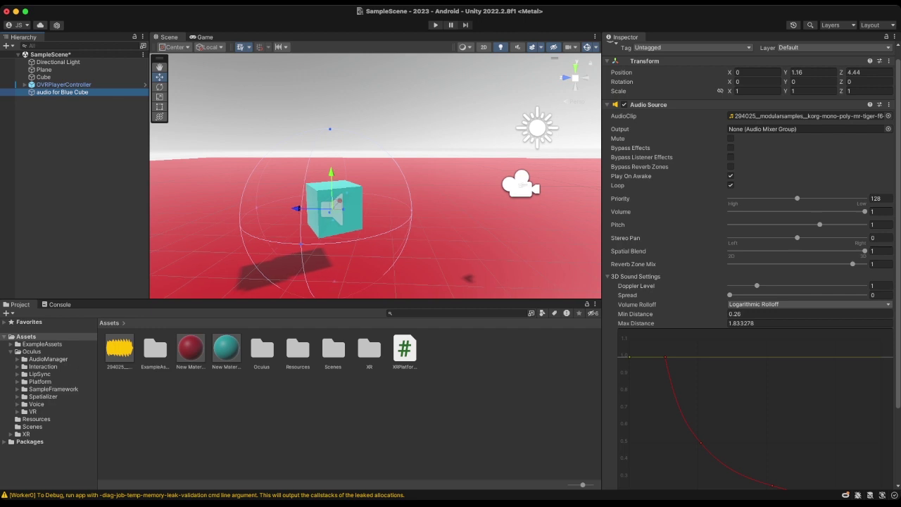
{"action": "scroll", "coordinate": [375, 176], "scroll_direction": "down", "scroll_amount": 2}
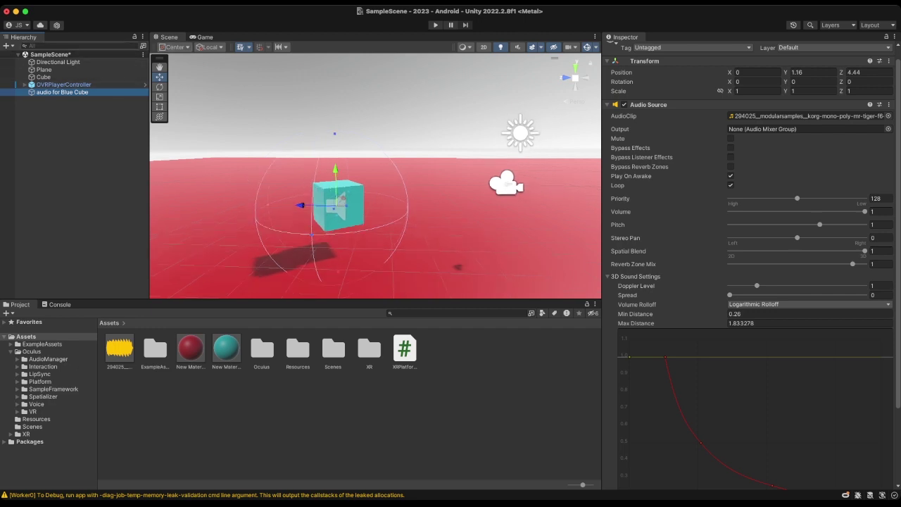